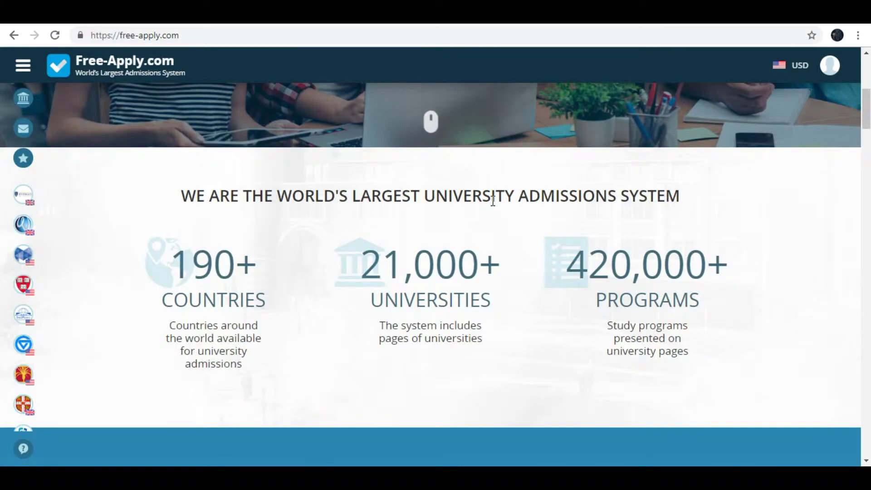
- Open the homepage search's country chooser, which currently shows United States
scroll(495, 207, "down", 4)
scroll(495, 206, "up", 10)
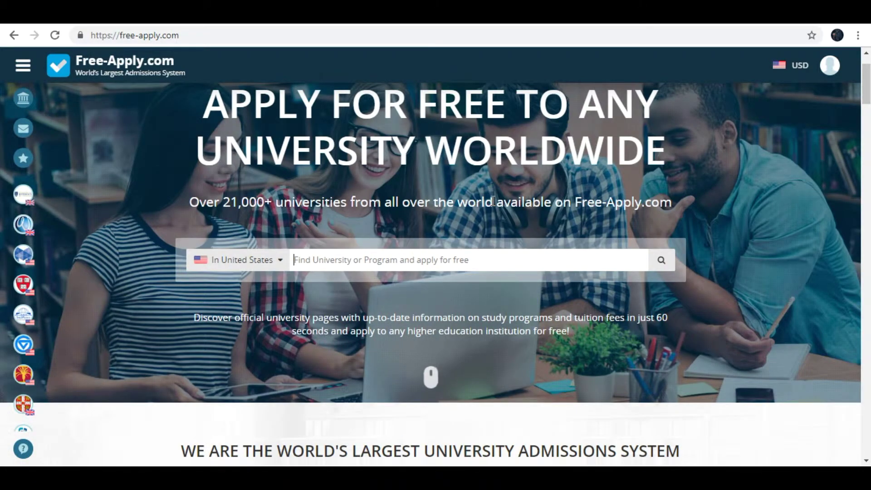
scroll(493, 201, "up", 2)
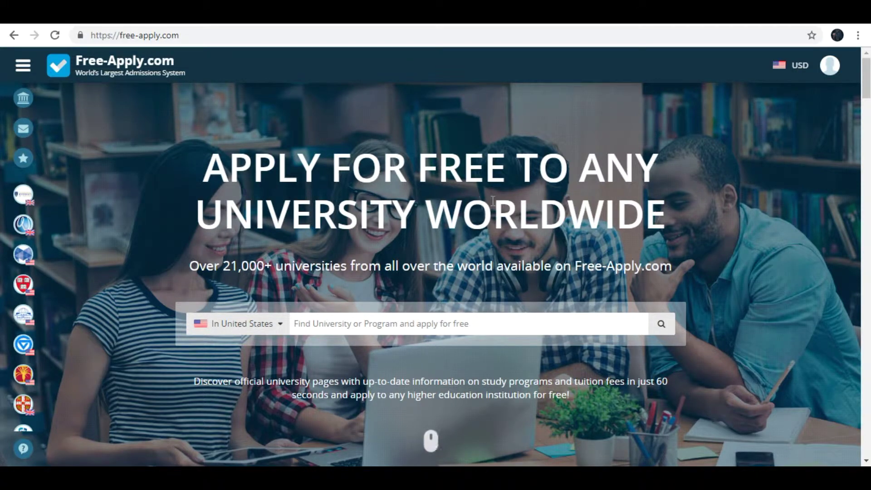
left_click(280, 327)
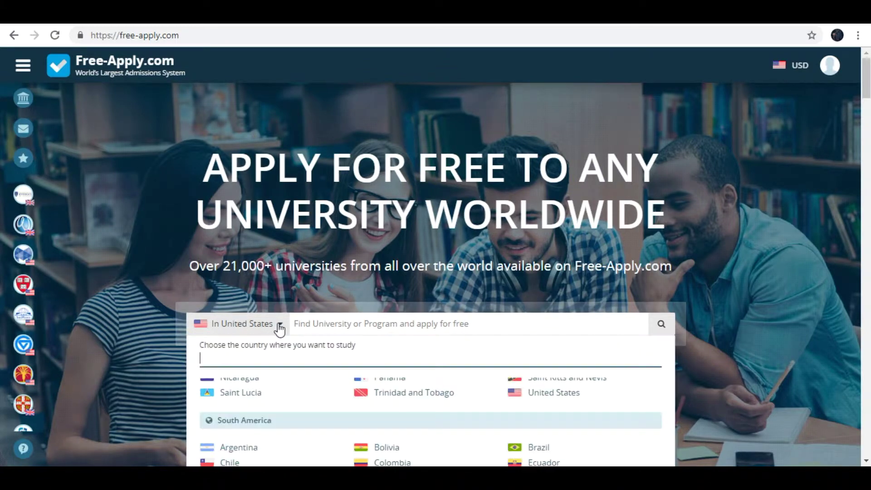
- Pick Austria as the study country, then reopen and close the country list without changes
scroll(436, 247, "down", 10)
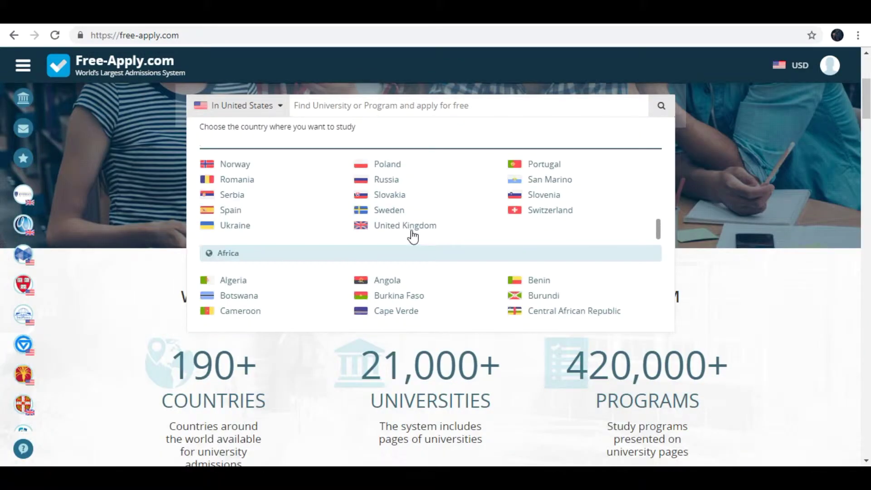
scroll(408, 234, "down", 4)
scroll(402, 232, "up", 7)
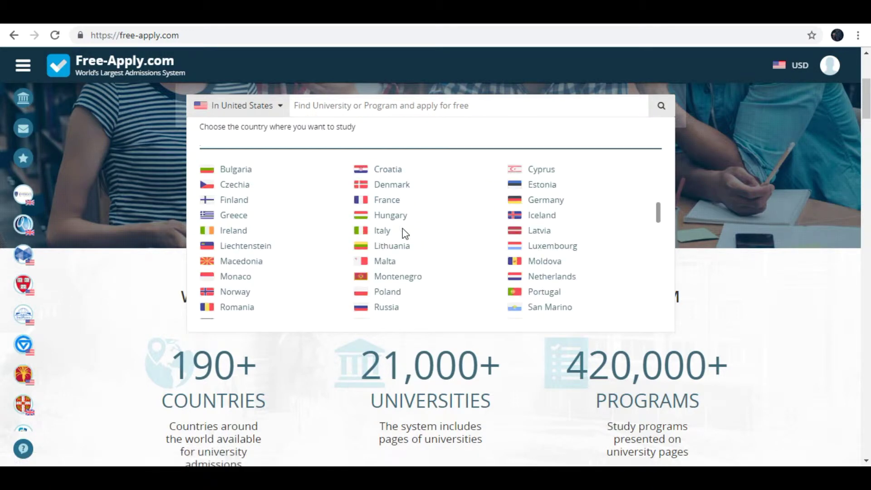
scroll(402, 227, "up", 2)
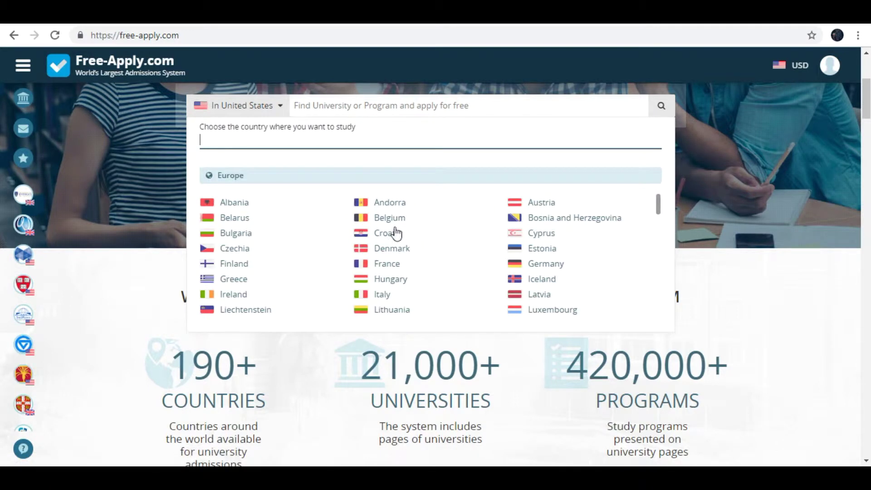
left_click(527, 205)
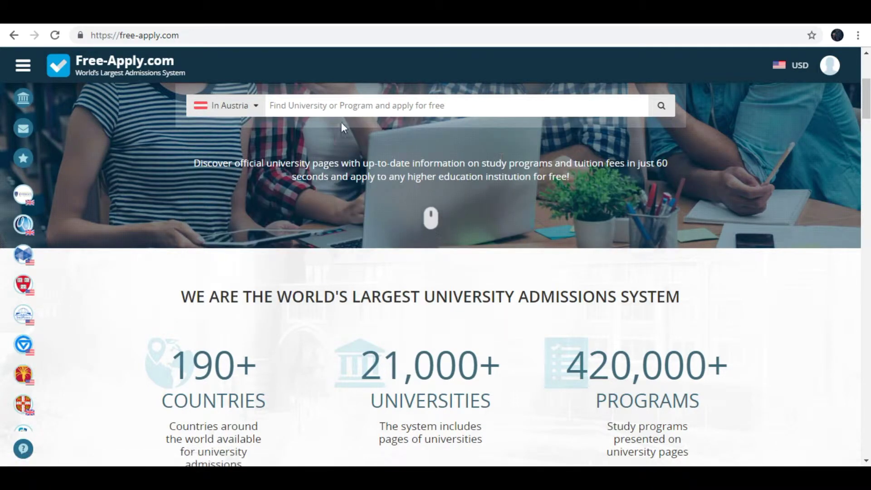
left_click(236, 109)
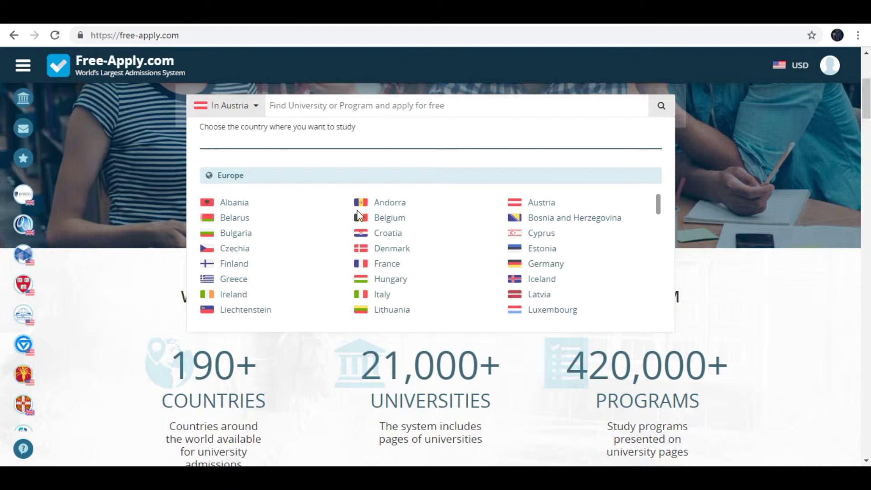
left_click(728, 158)
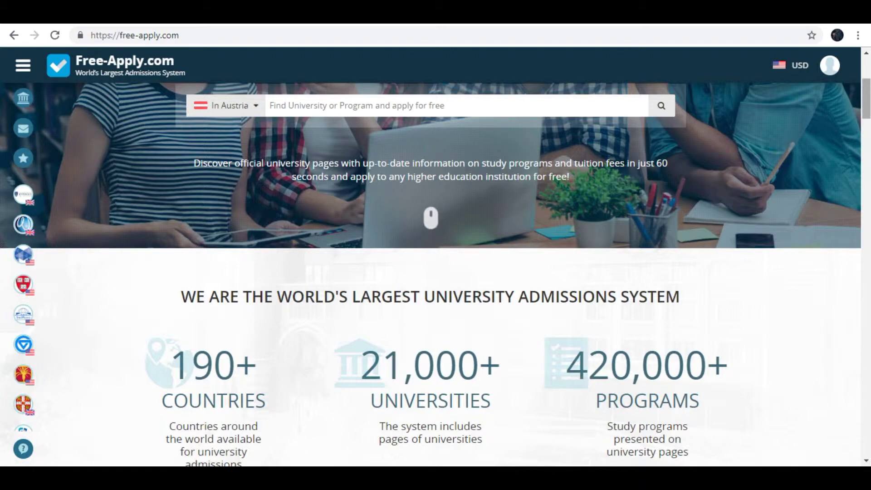
scroll(431, 272, "down", 6)
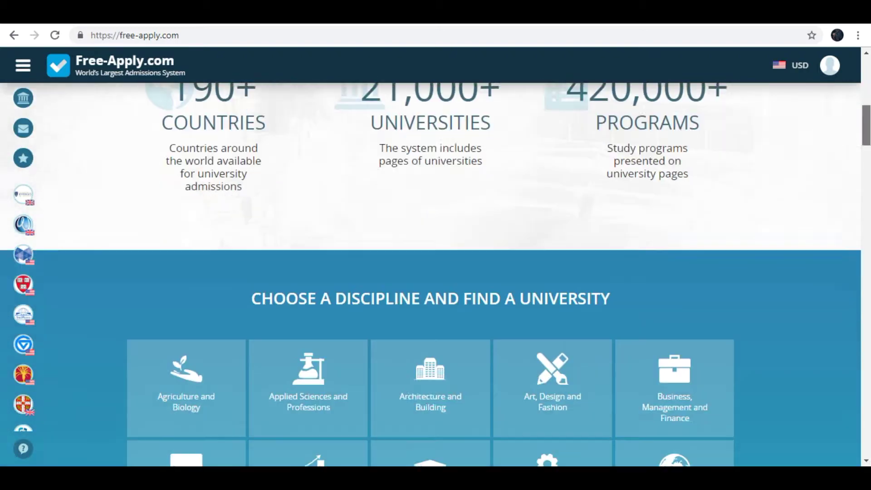
scroll(735, 184, "down", 5)
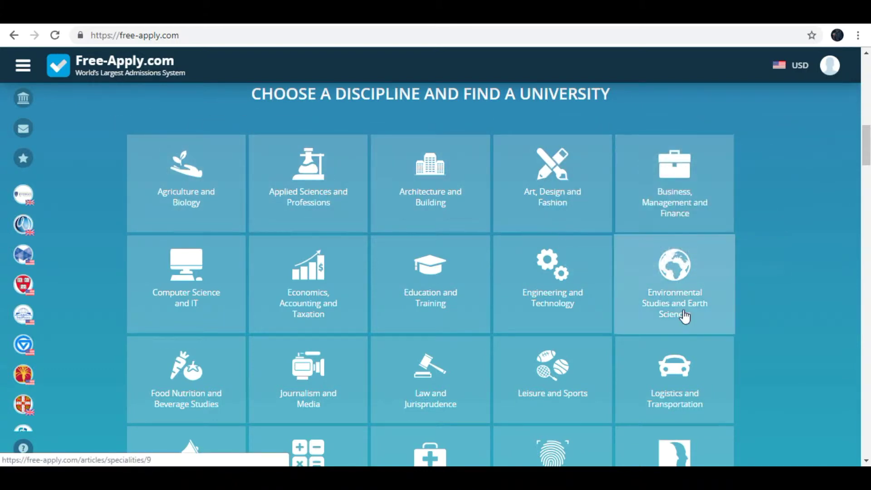
left_click_drag(866, 151, 866, 55)
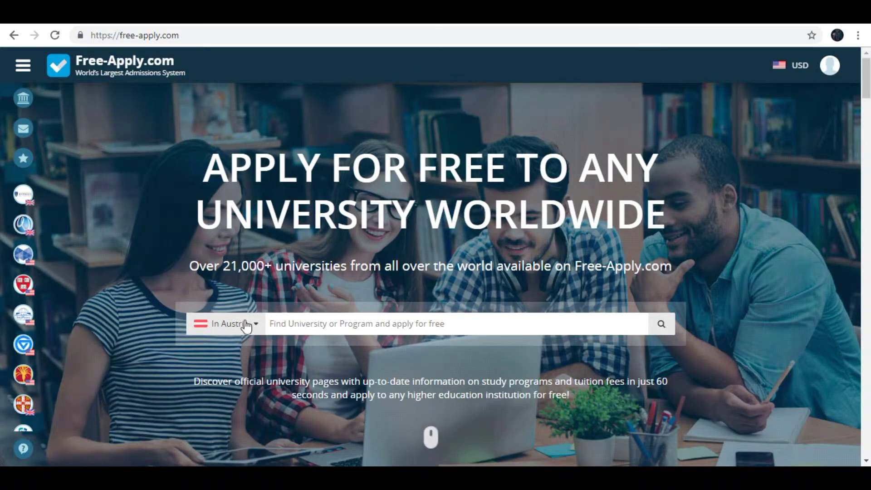
- Search 'It' and choose the IT program suggestion to list Austrian IT universities
left_click(325, 325)
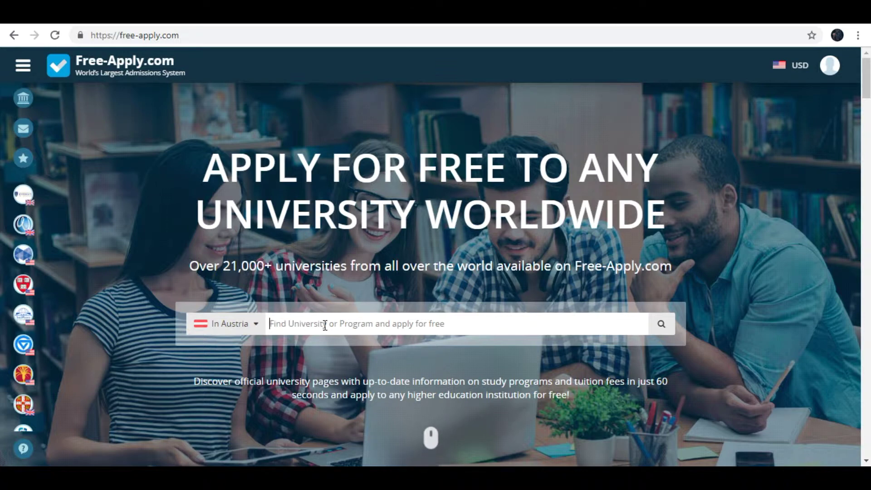
left_click(325, 325)
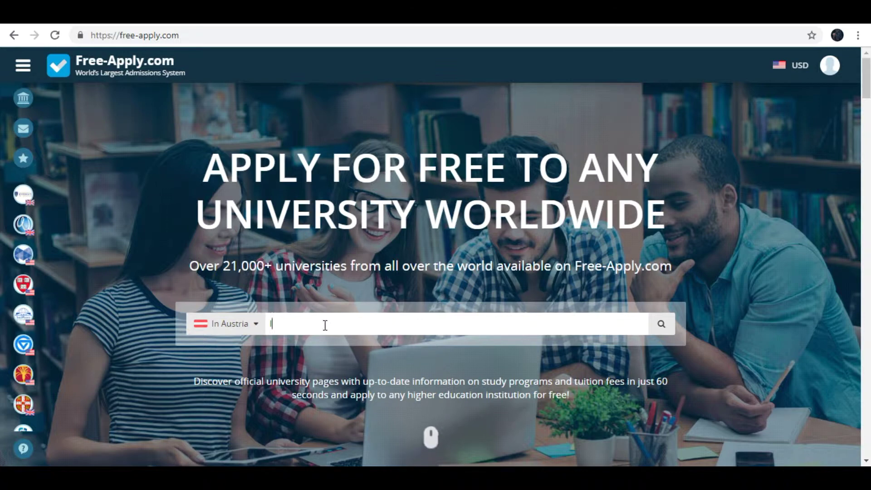
type("It")
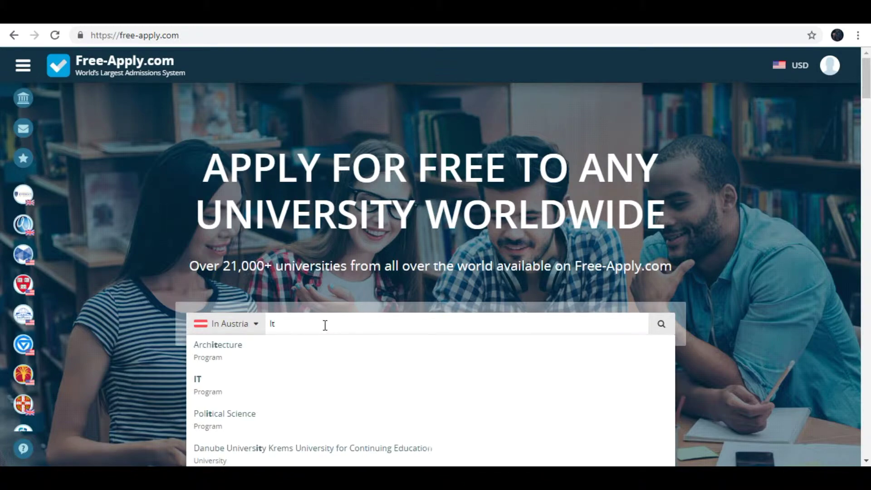
left_click(238, 391)
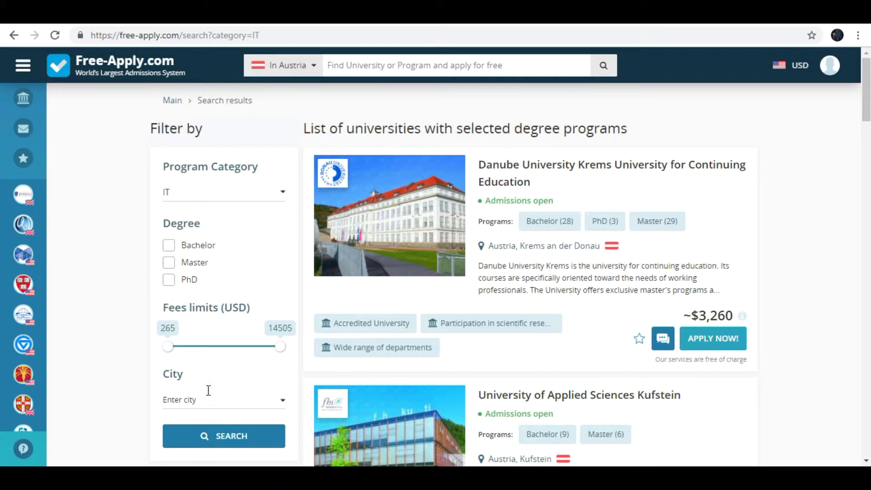
- Tick the Bachelor degree filter and scroll down to the University of Applied Sciences Salzburg card
mouse_move(866, 99)
left_mouse_down()
mouse_move(867, 212)
mouse_move(866, 99)
left_mouse_up()
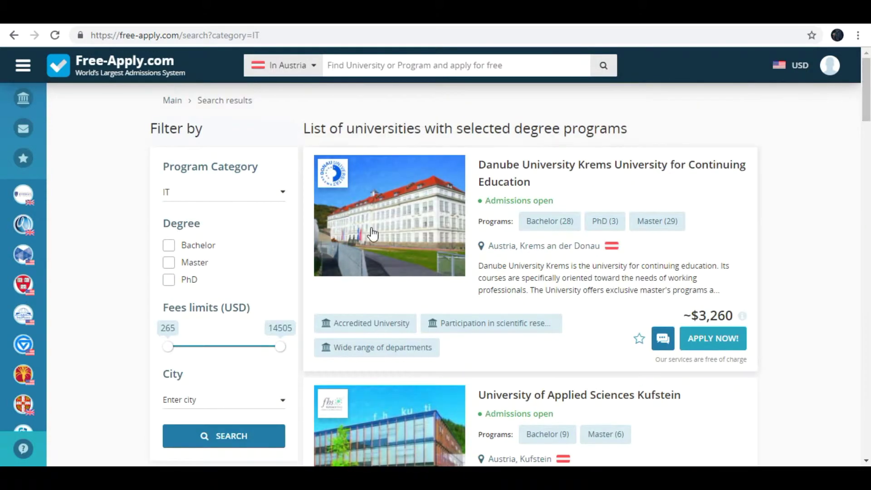
left_click(198, 246)
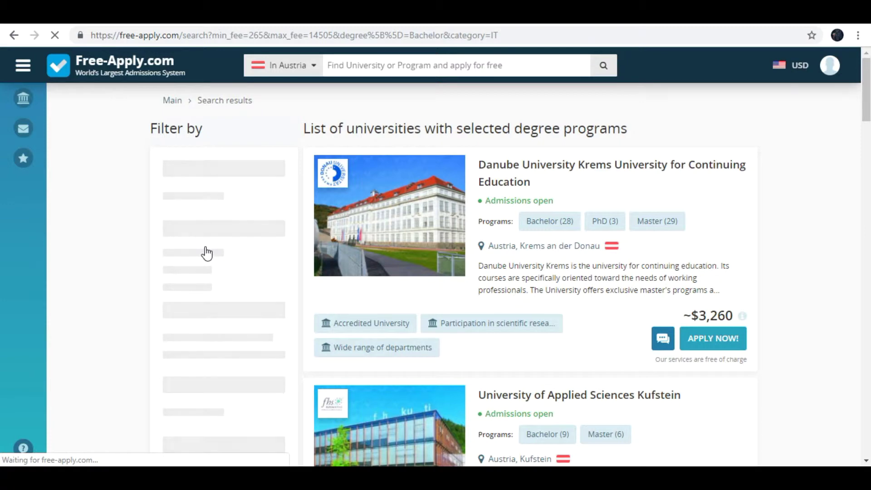
left_click_drag(867, 86, 867, 266)
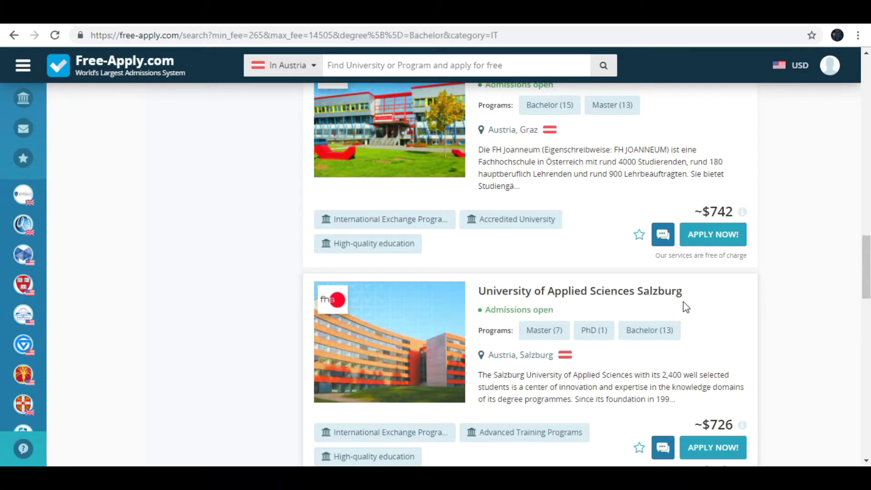
left_click_drag(866, 286, 867, 297)
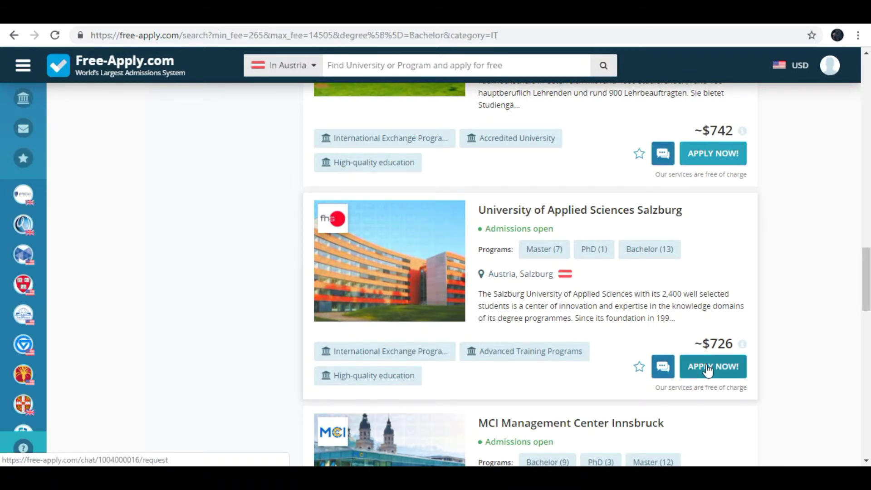
left_click(707, 368)
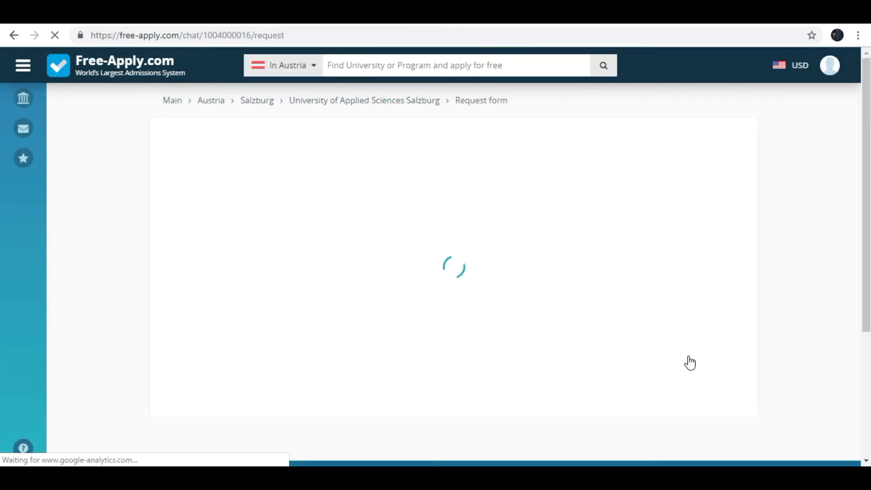
- Select Bachelor of IT under the IT category and proceed to Salzburg's request form
scroll(522, 272, "down", 3)
scroll(408, 204, "up", 3)
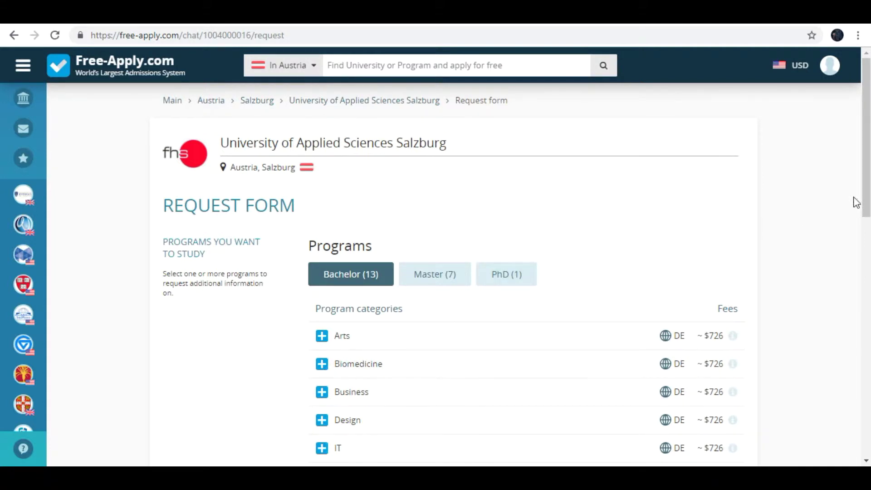
left_click_drag(869, 188, 861, 255)
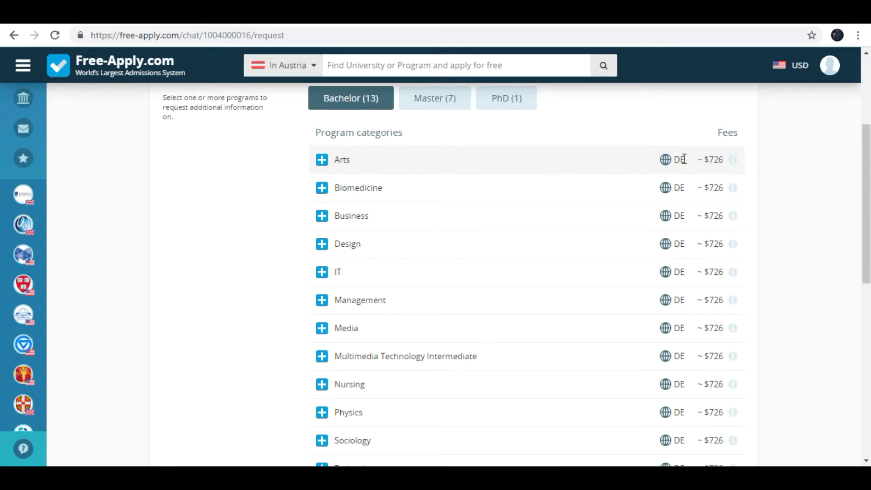
left_click(692, 163)
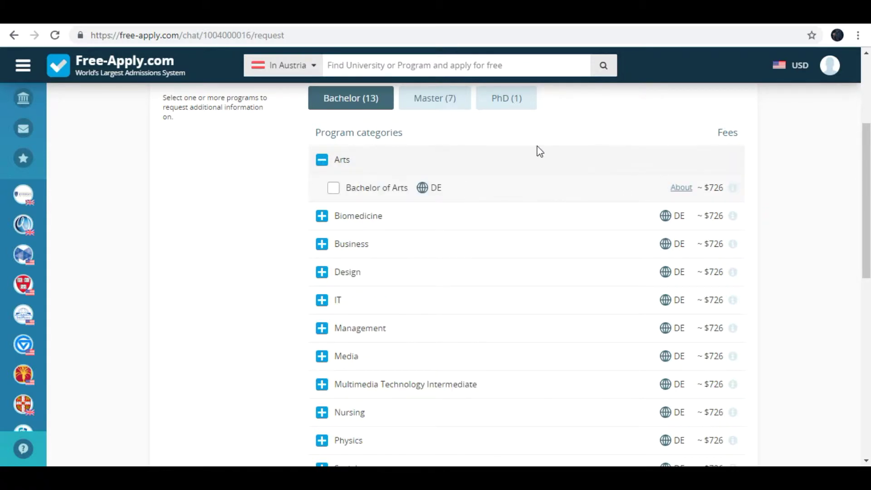
left_click(323, 160)
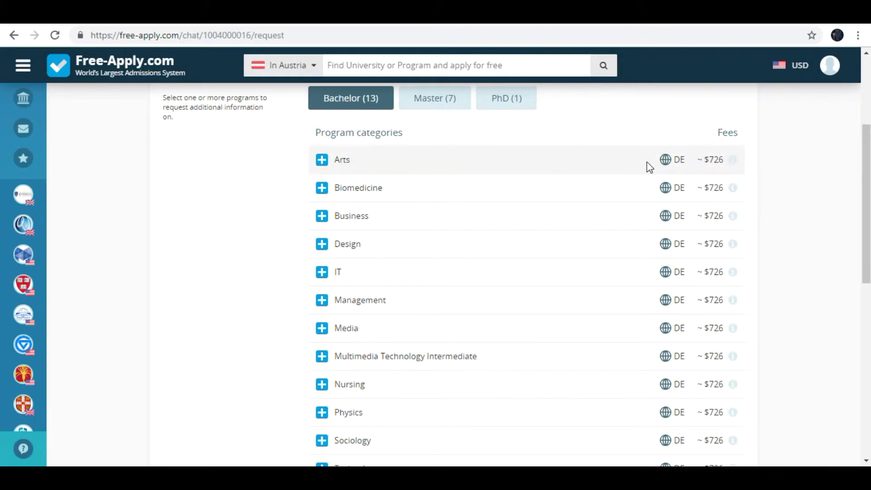
left_click_drag(865, 186, 865, 194)
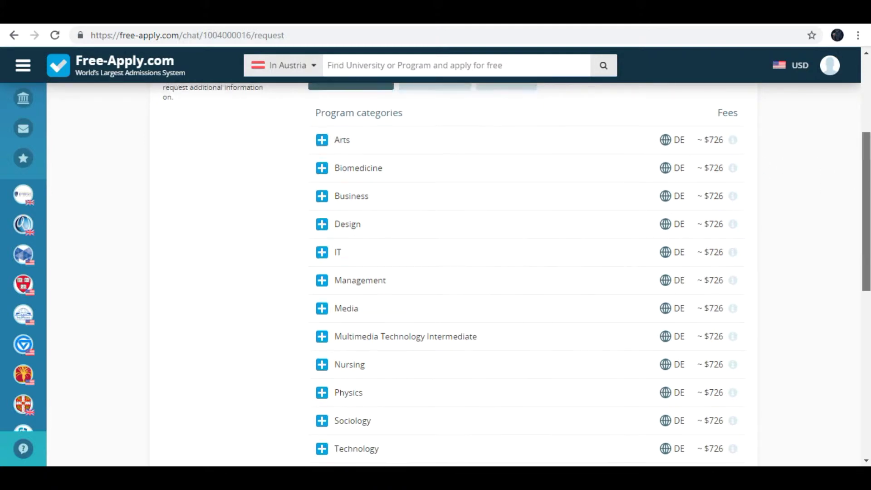
left_click(322, 250)
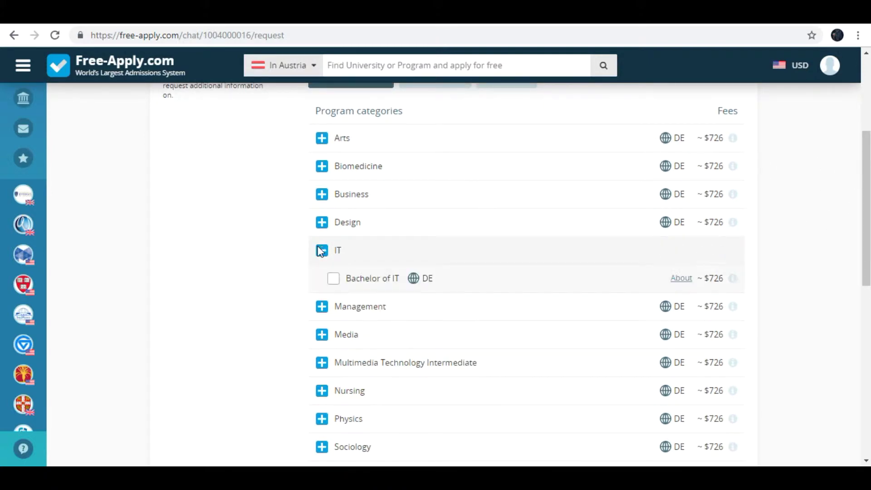
left_click(335, 280)
left_click_drag(867, 261, 865, 378)
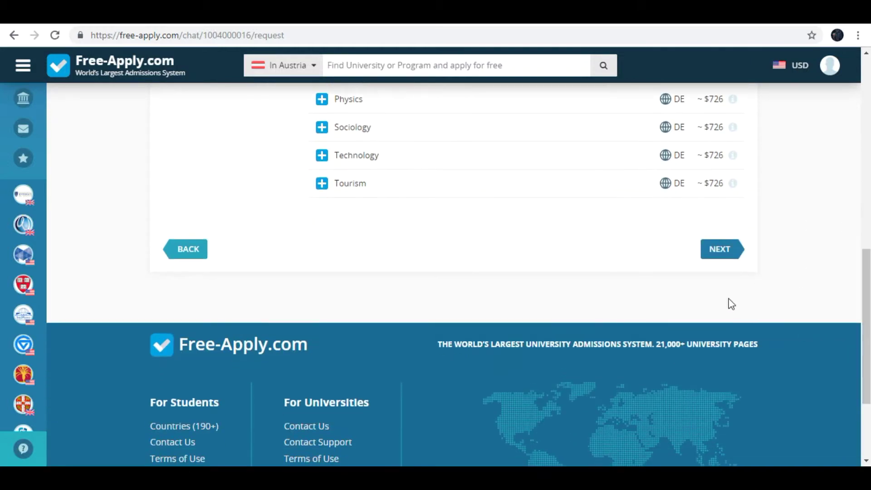
left_click(719, 250)
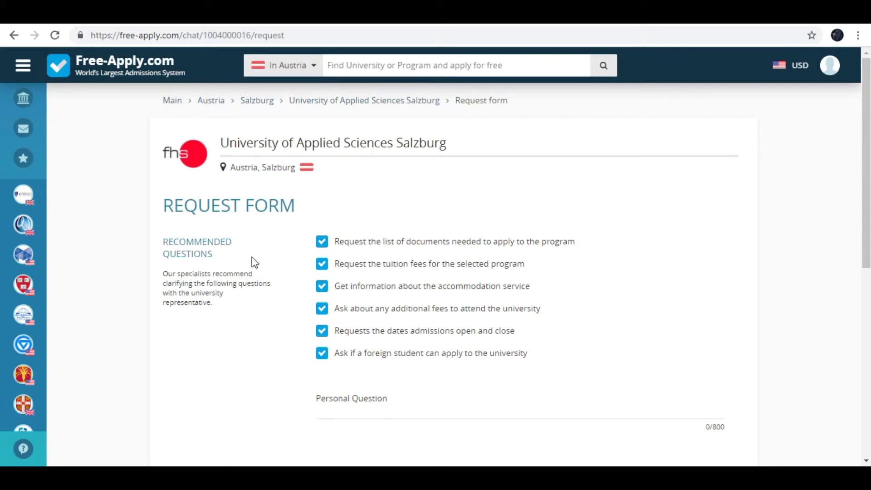
- Keep all six recommended questions, leave the Personal Question blank, and proceed to similar universities
scroll(481, 268, "down", 2)
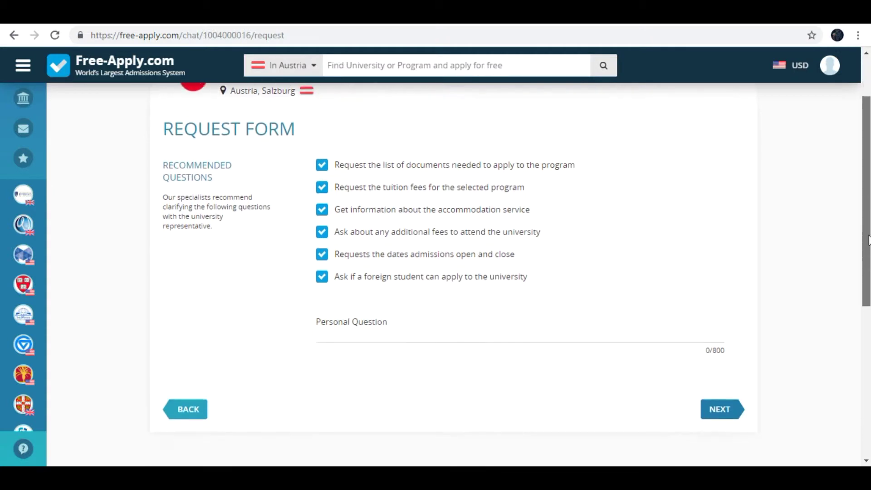
left_click(399, 321)
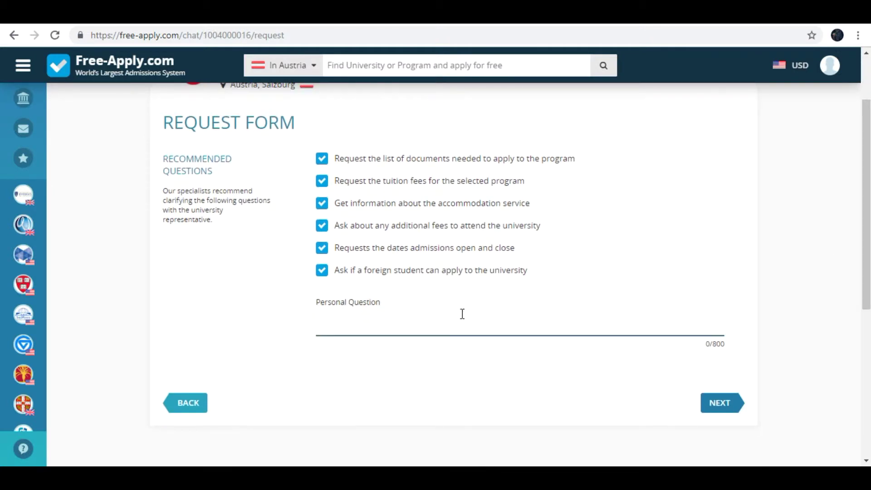
scroll(465, 274, "up", 1)
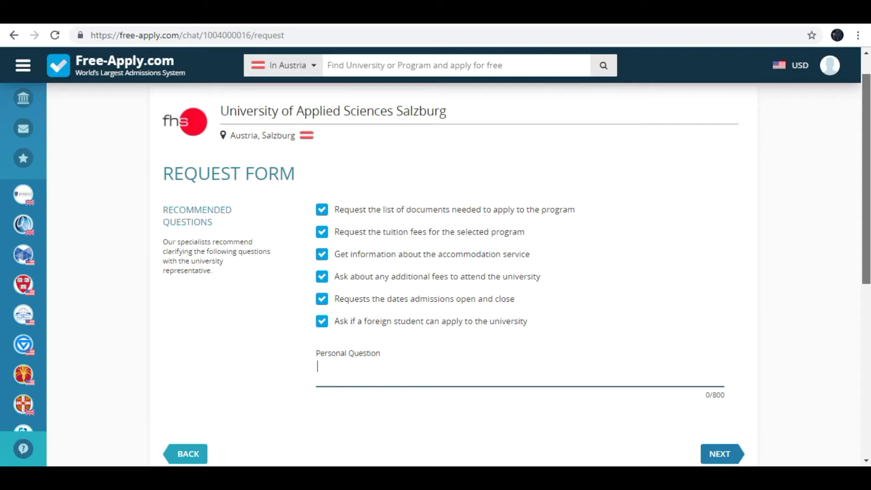
scroll(774, 295, "down", 3)
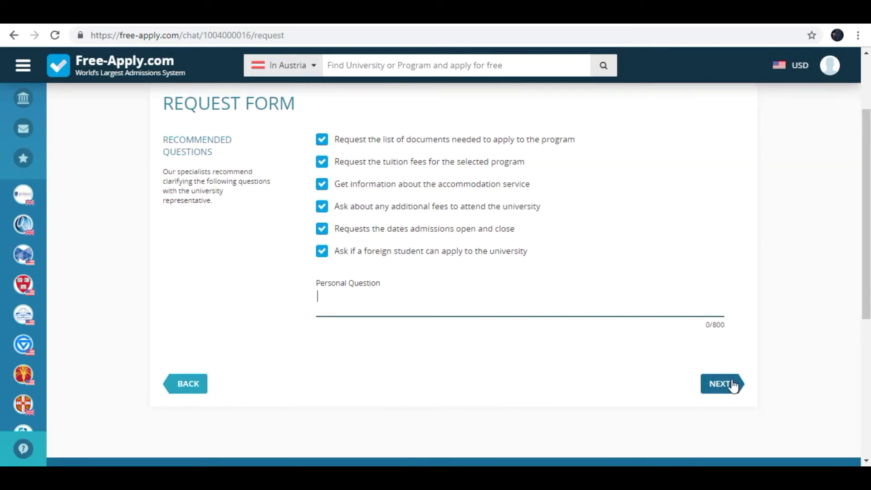
left_click(736, 383)
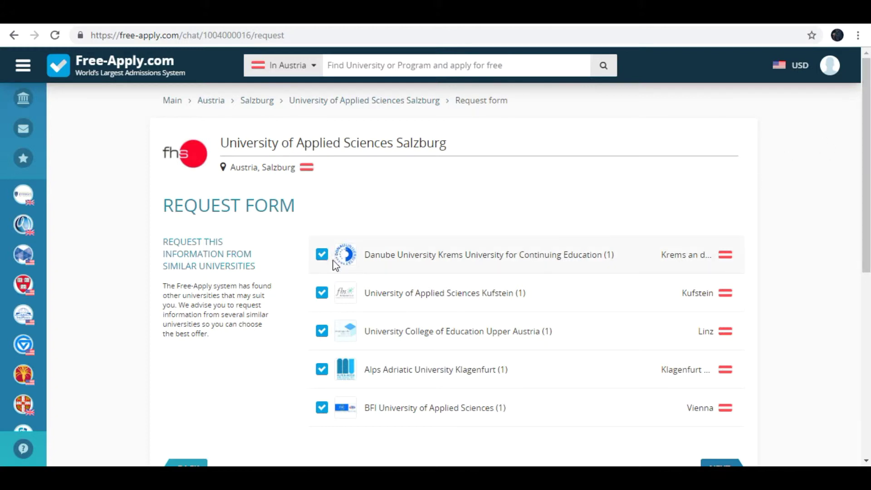
- Uncheck BFI, Alps Adriatic Klagenfurt, University College of Education Upper Austria and Danube Krems, then continue
scroll(846, 204, "down", 1)
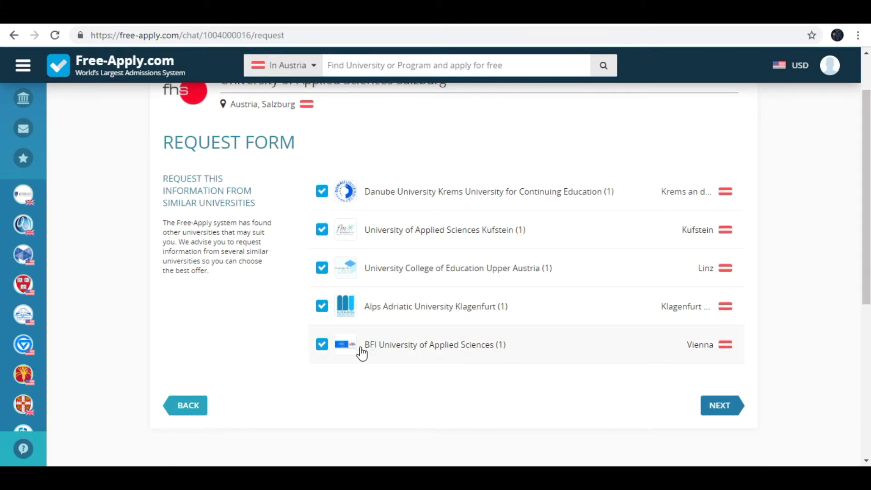
left_click(320, 351)
left_click(322, 307)
left_click(323, 269)
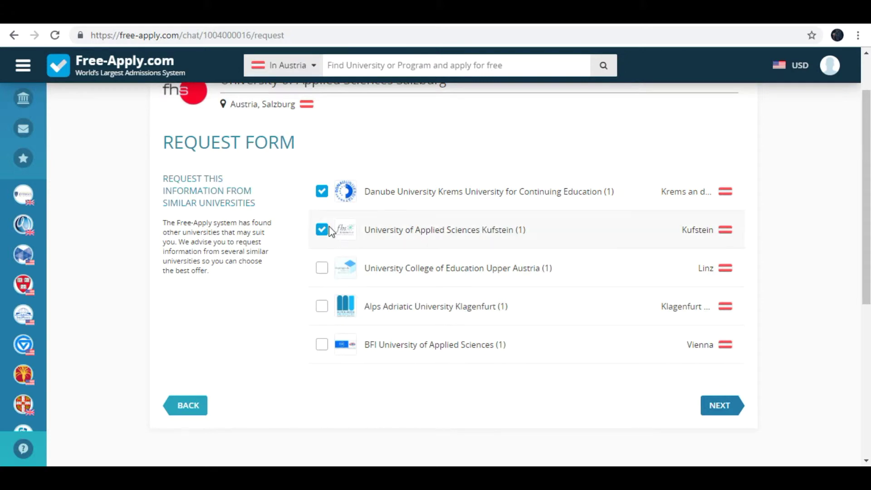
left_click(322, 192)
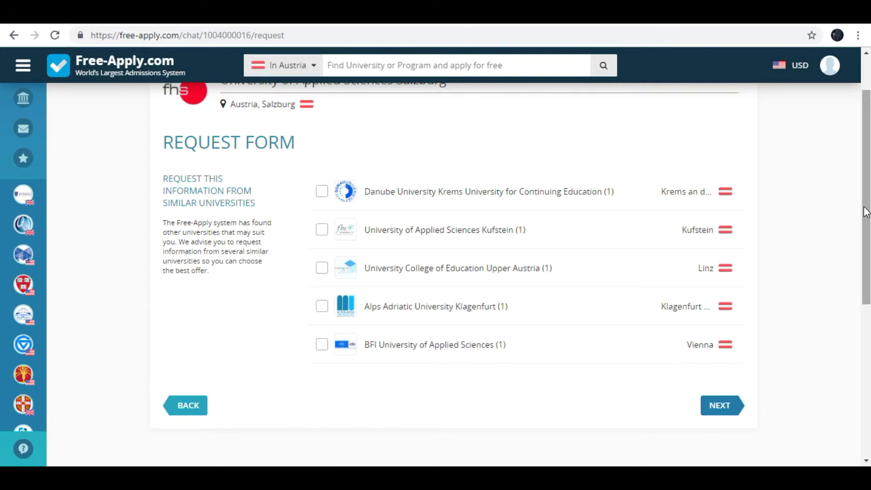
left_click_drag(867, 212, 867, 244)
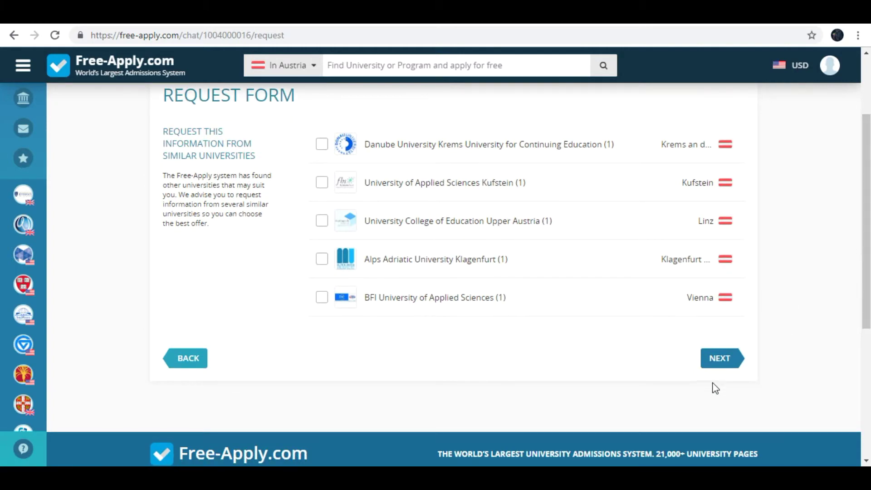
left_click(736, 365)
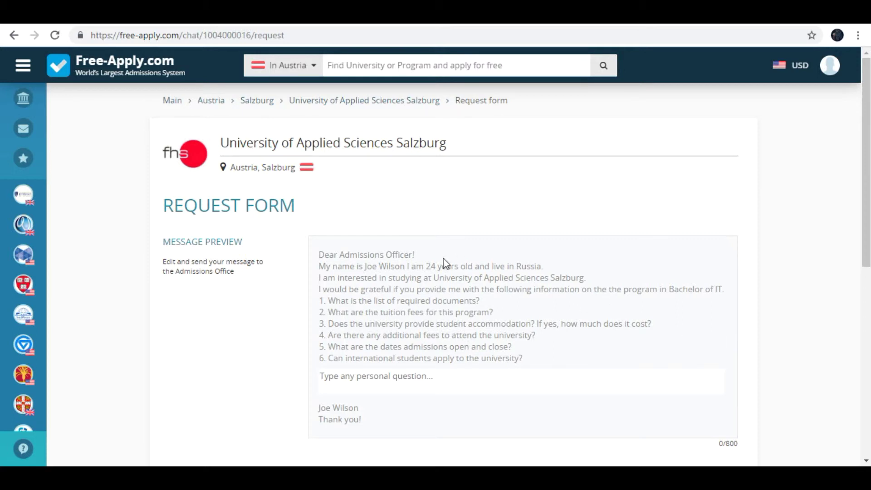
left_click_drag(867, 190, 867, 233)
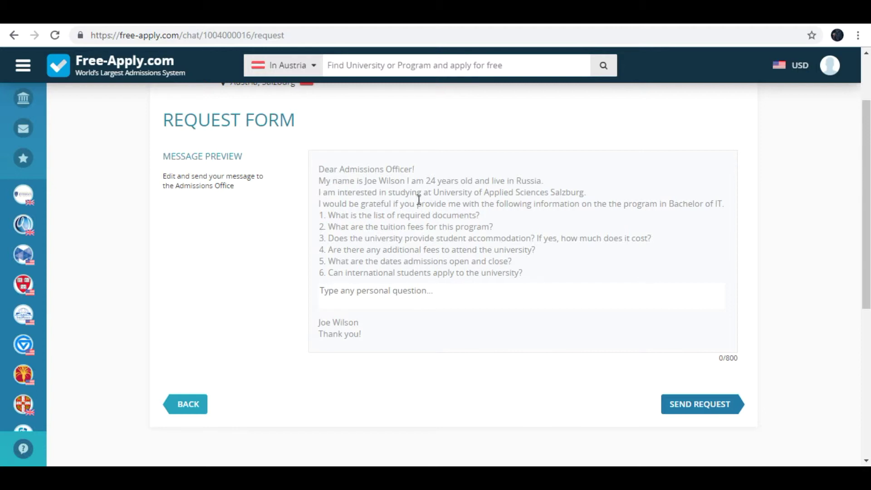
left_click(420, 301)
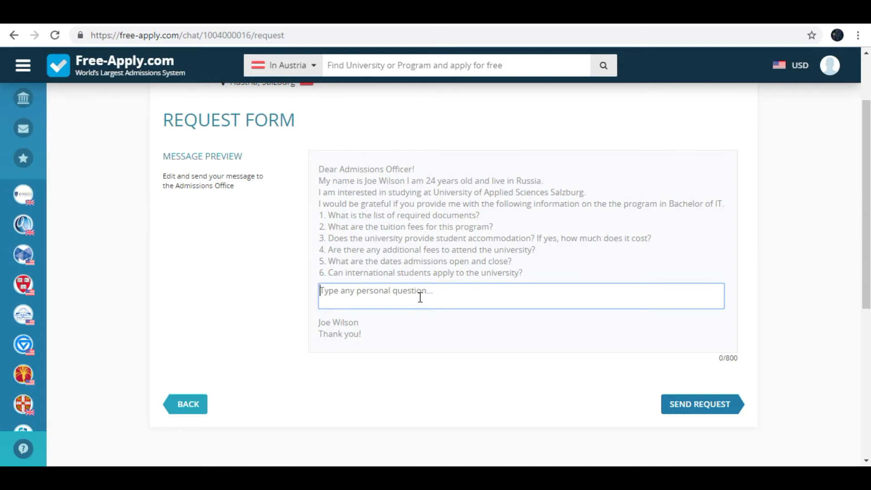
scroll(567, 317, "down", 1)
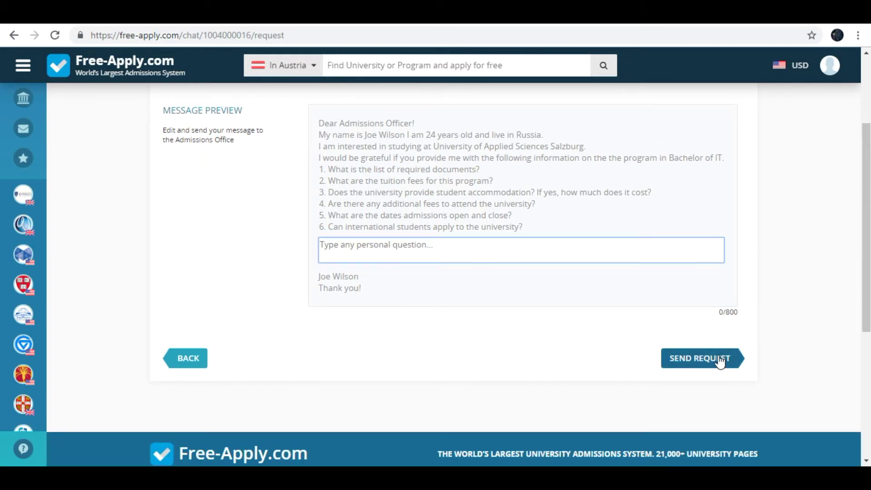
scroll(867, 226, "up", 2)
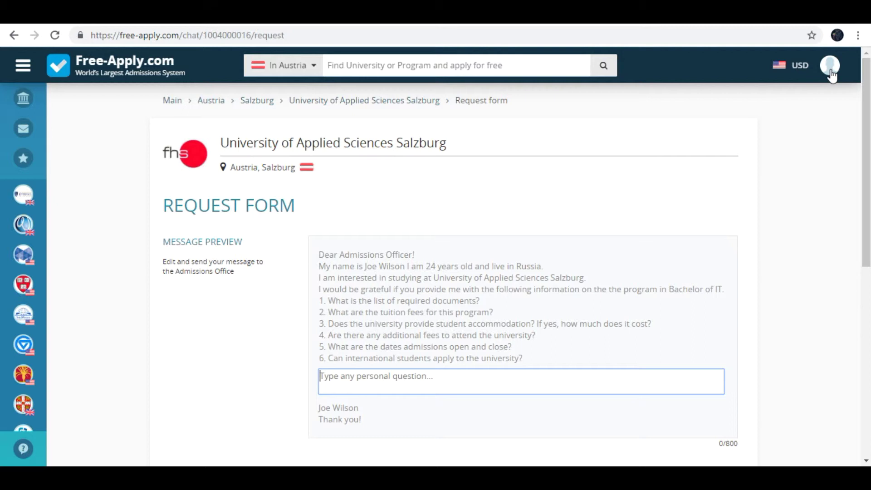
left_click(790, 76)
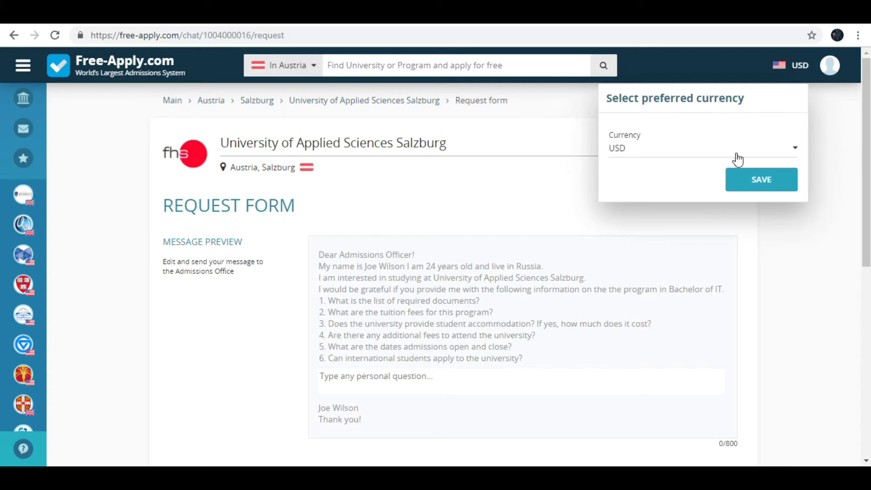
- Dismiss the USD currency popup and send the Bachelor of IT request to Salzburg
left_click(844, 153)
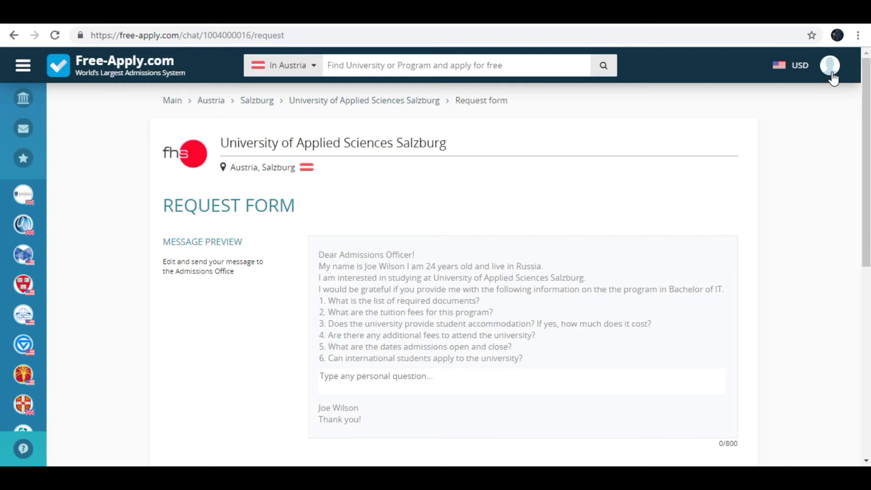
scroll(758, 175, "down", 3)
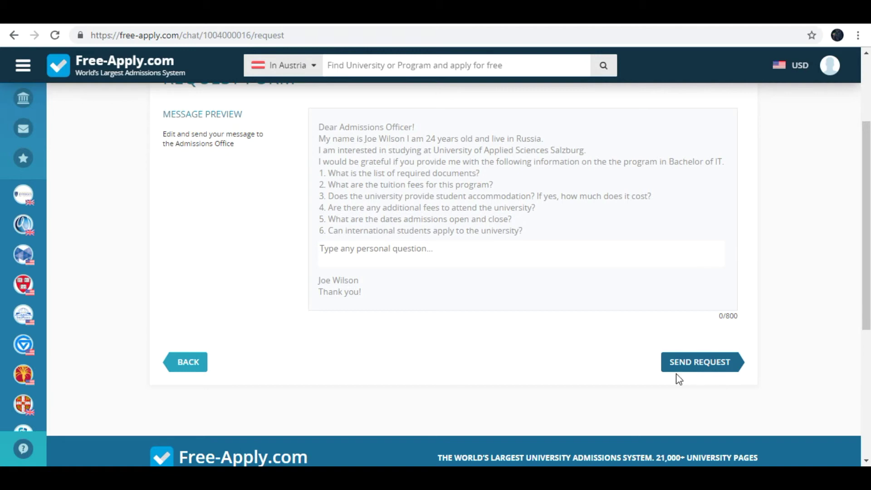
left_click(697, 369)
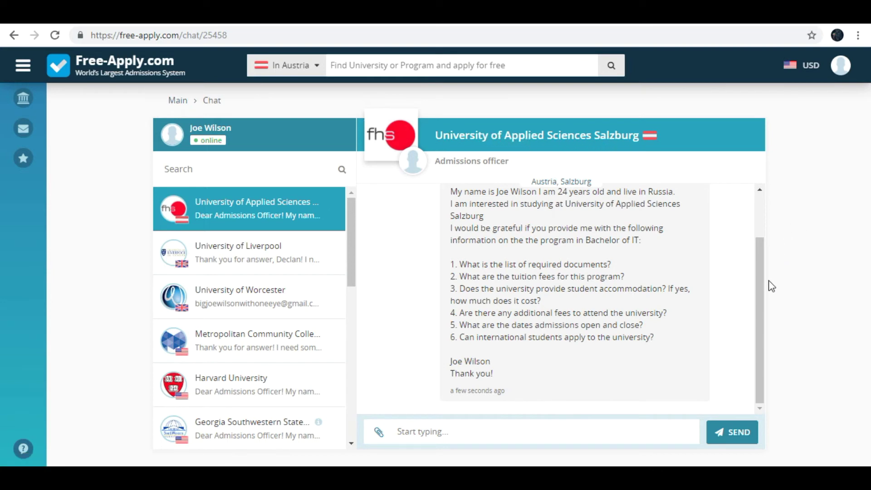
- Confirm the six-question message sits in the Salzburg admissions chat, selecting its text and focusing the reply box
left_click_drag(458, 191, 595, 273)
left_click(599, 423)
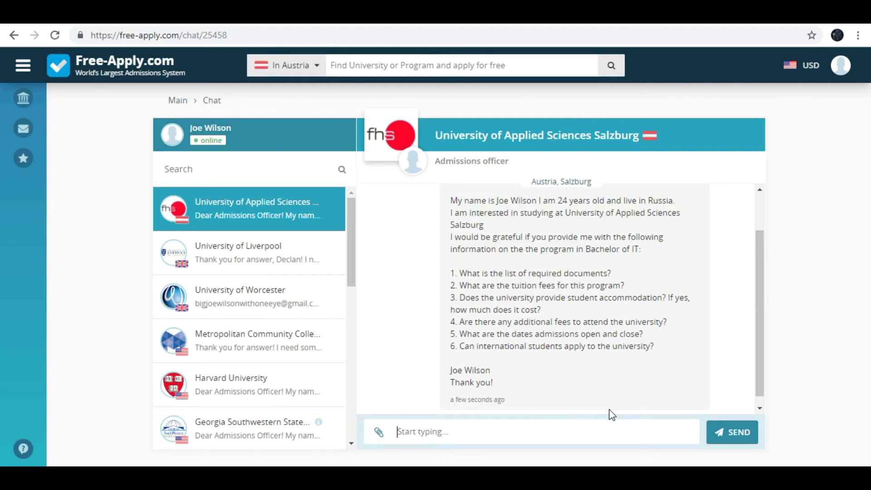
scroll(603, 399, "down", 1)
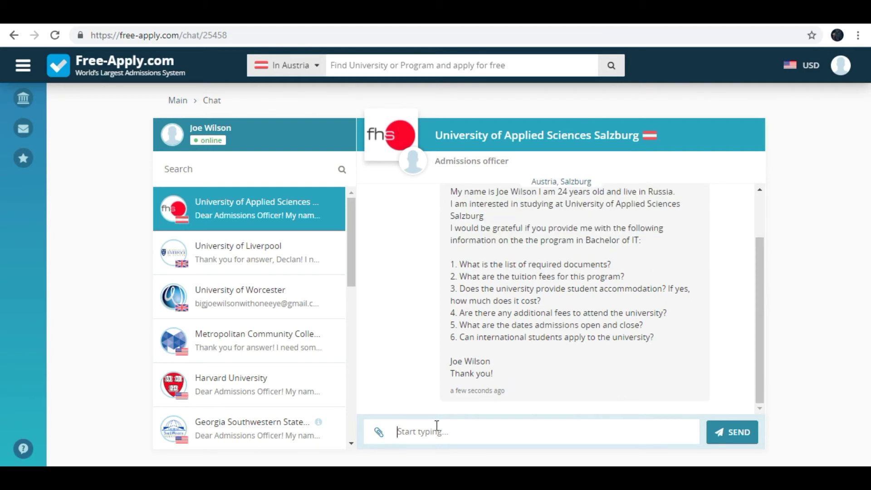